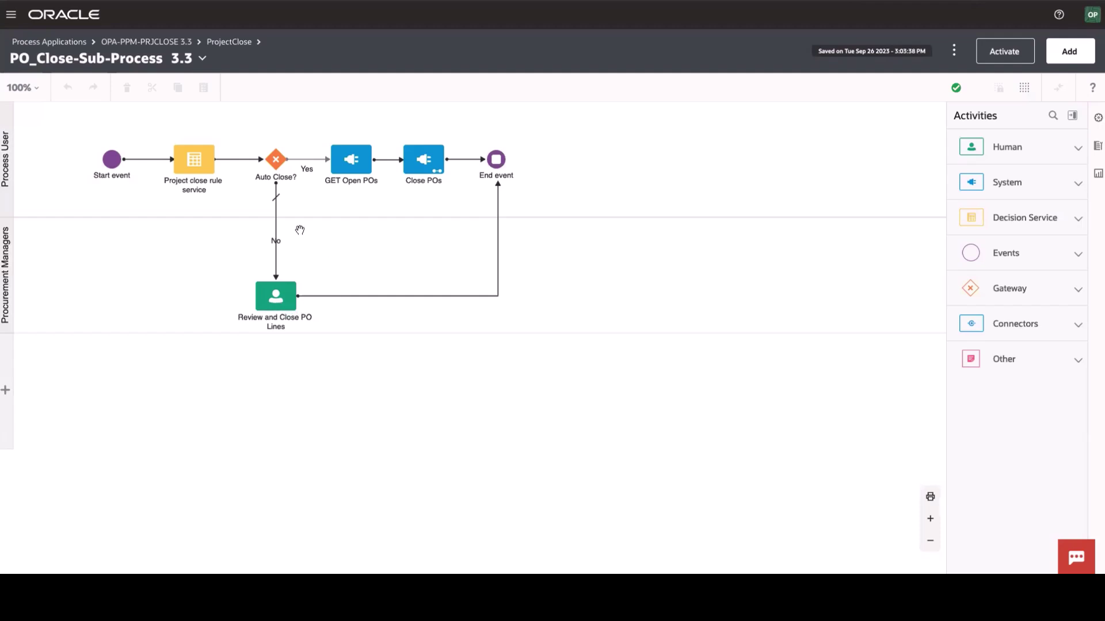
Return to the OPA-PPM-PRJCLOSE application overview and examine its roles, types, connectors and decisions
{"action": "left_click", "coordinate": [202, 62]}
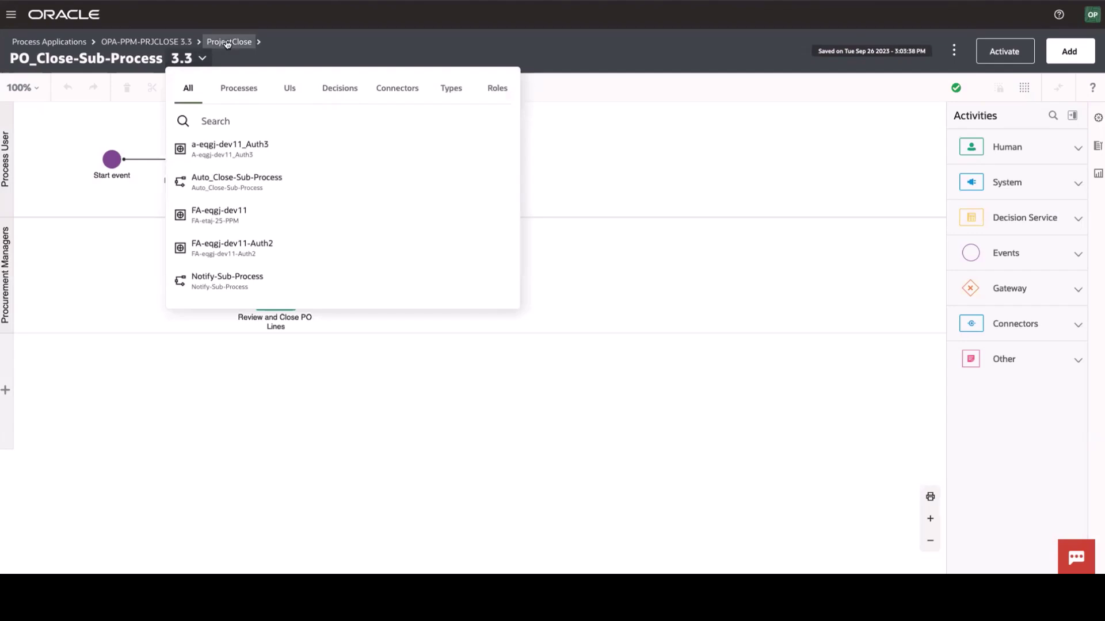
{"action": "left_click", "coordinate": [173, 41]}
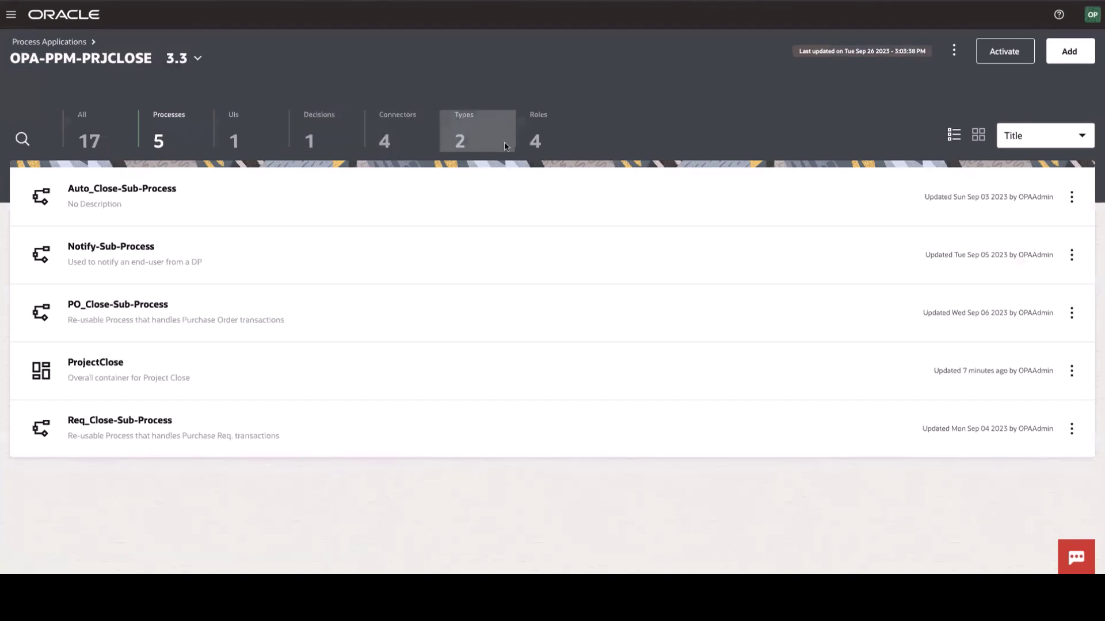
{"action": "left_click", "coordinate": [534, 138]}
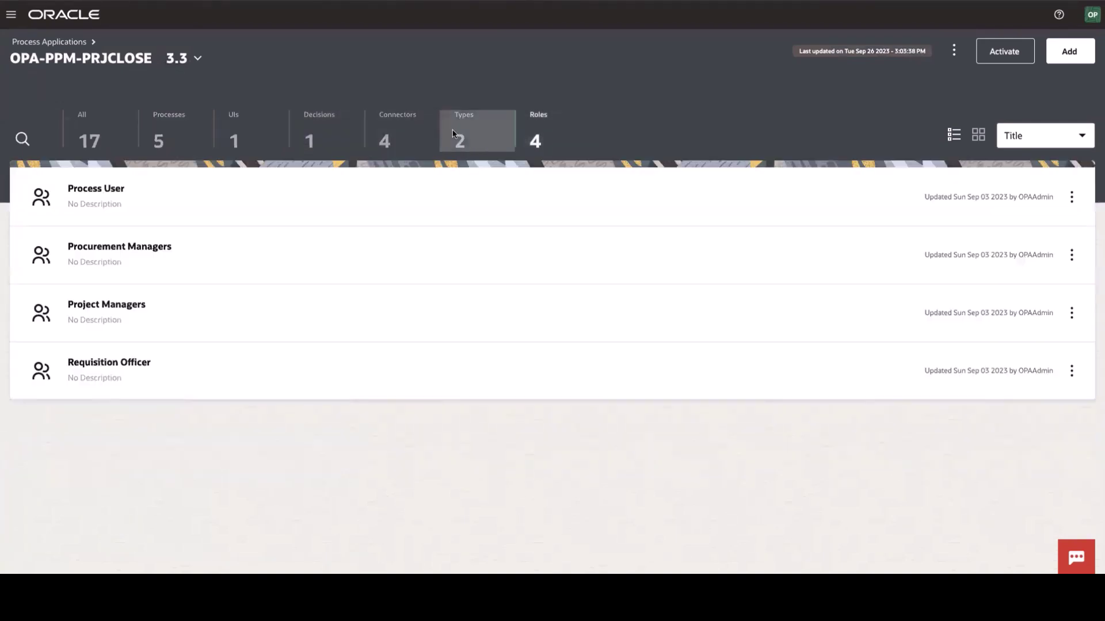
{"action": "left_click", "coordinate": [453, 134]}
{"action": "left_click", "coordinate": [416, 138]}
{"action": "left_click", "coordinate": [347, 140]}
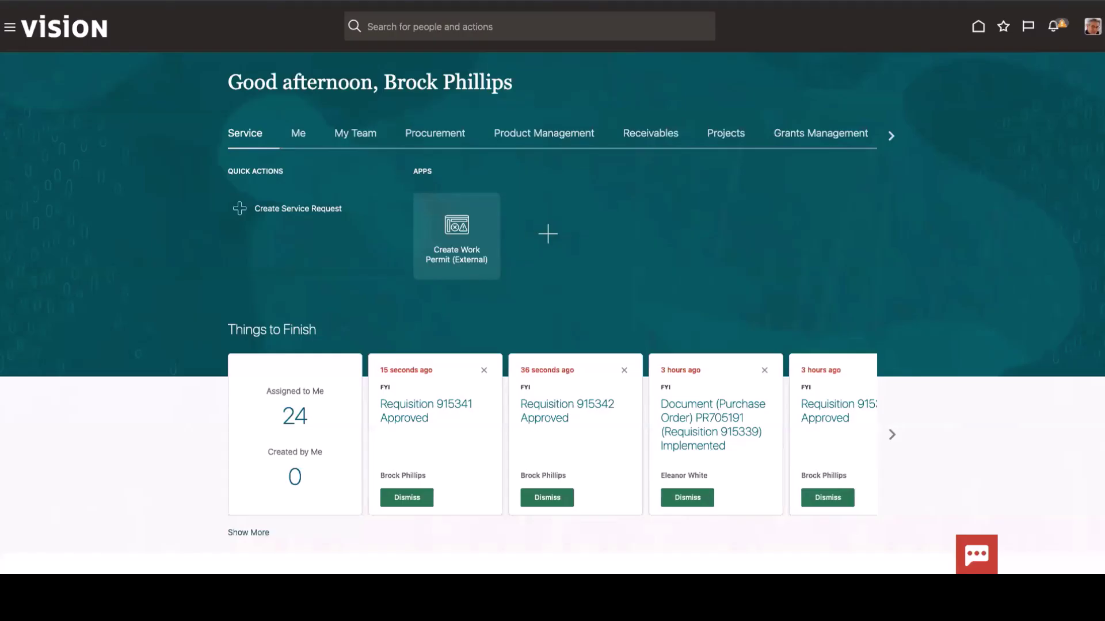
In Oracle Fusion's Project Financial Management, change the status of Project Close - P3 to Pending Close and save it
{"action": "left_click", "coordinate": [722, 134]}
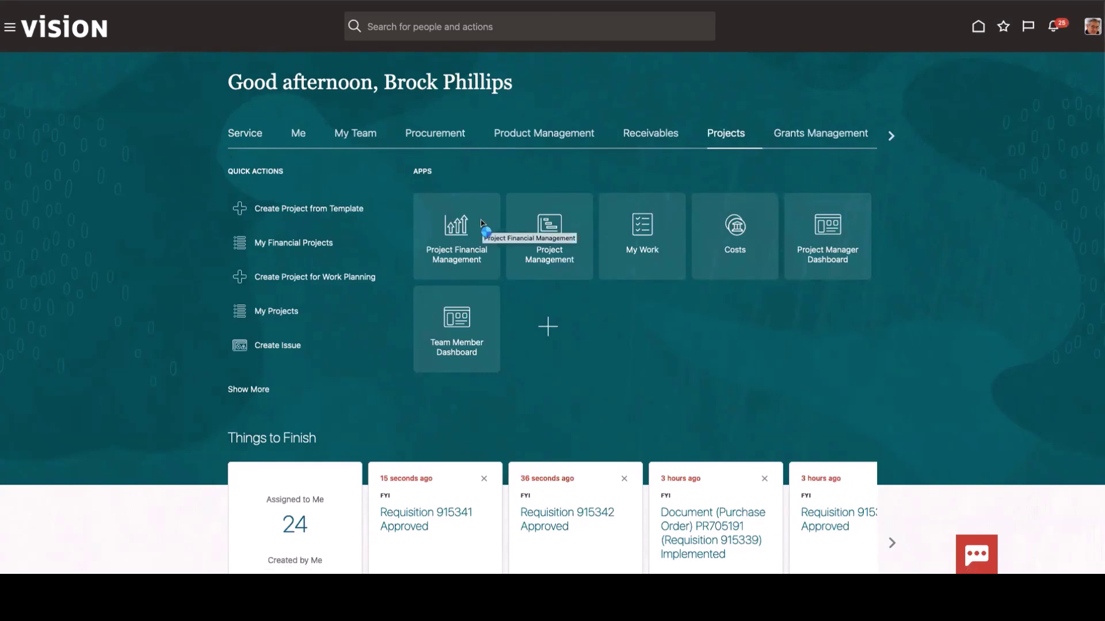
{"action": "left_click", "coordinate": [482, 224]}
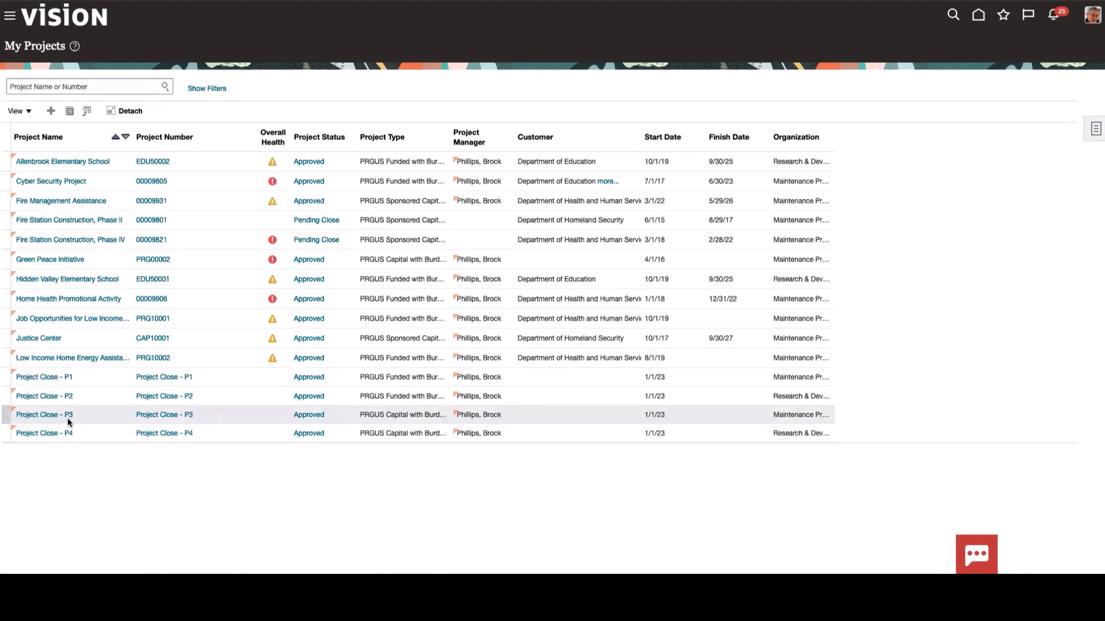
{"action": "left_click", "coordinate": [311, 417]}
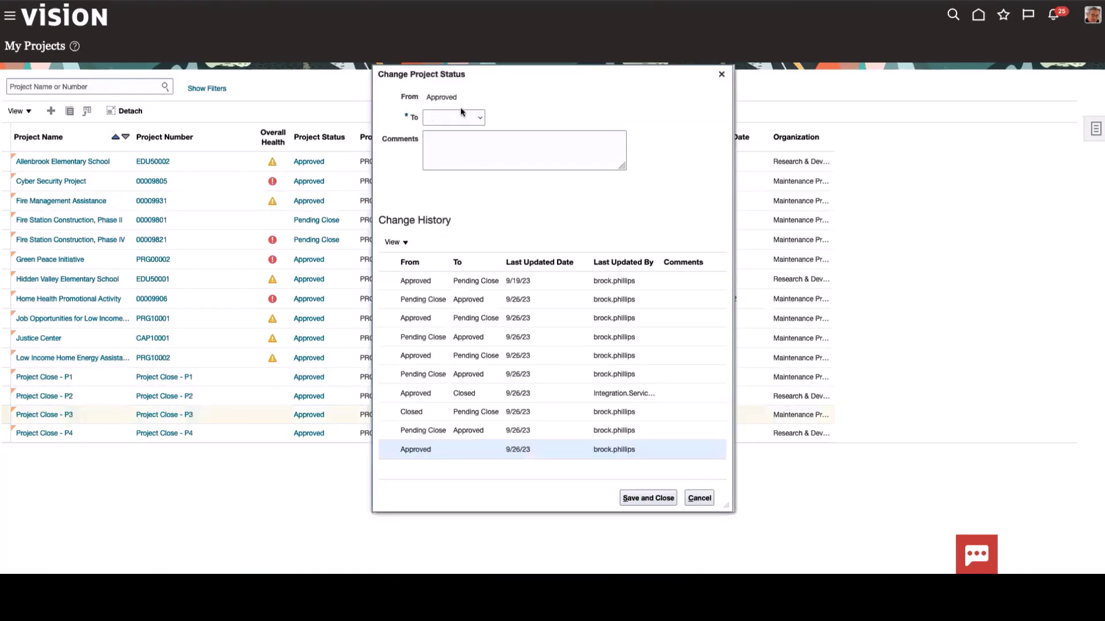
{"action": "left_click", "coordinate": [453, 117]}
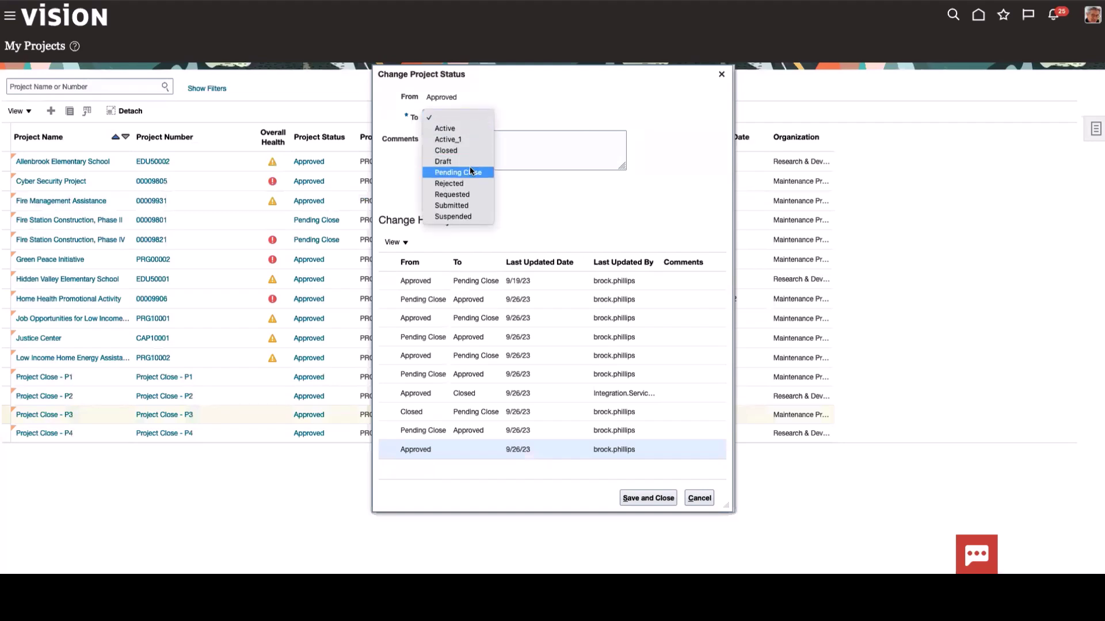
{"action": "left_click", "coordinate": [443, 173]}
{"action": "left_click", "coordinate": [657, 498]}
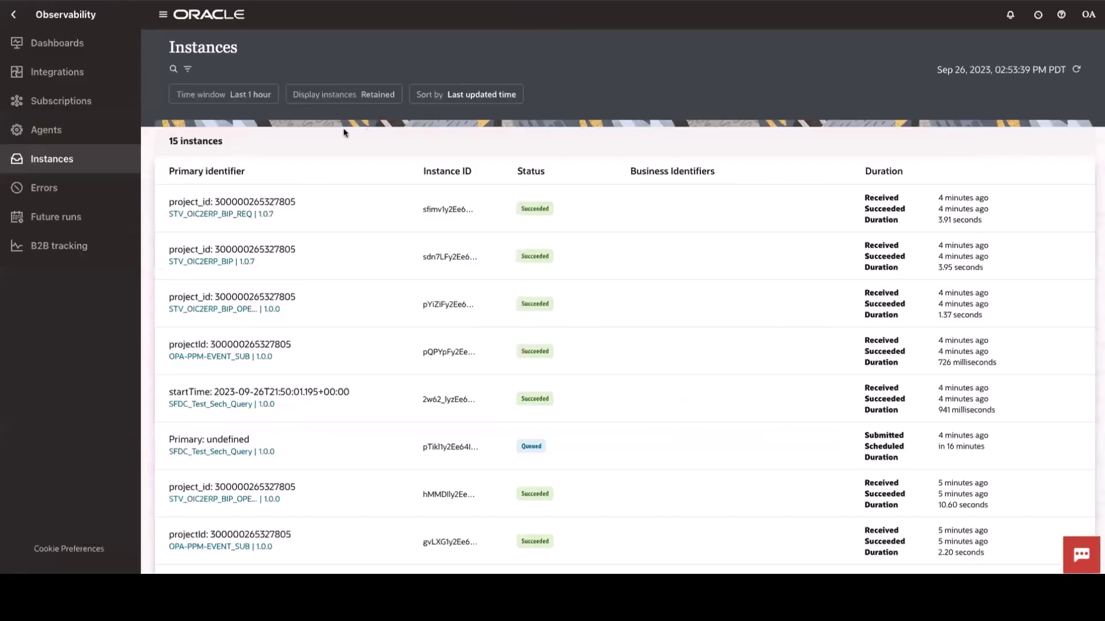
Check the project's latest instance in Oracle Integration and refresh the team tasks in the Process Automation Workspace
{"action": "left_click", "coordinate": [226, 203]}
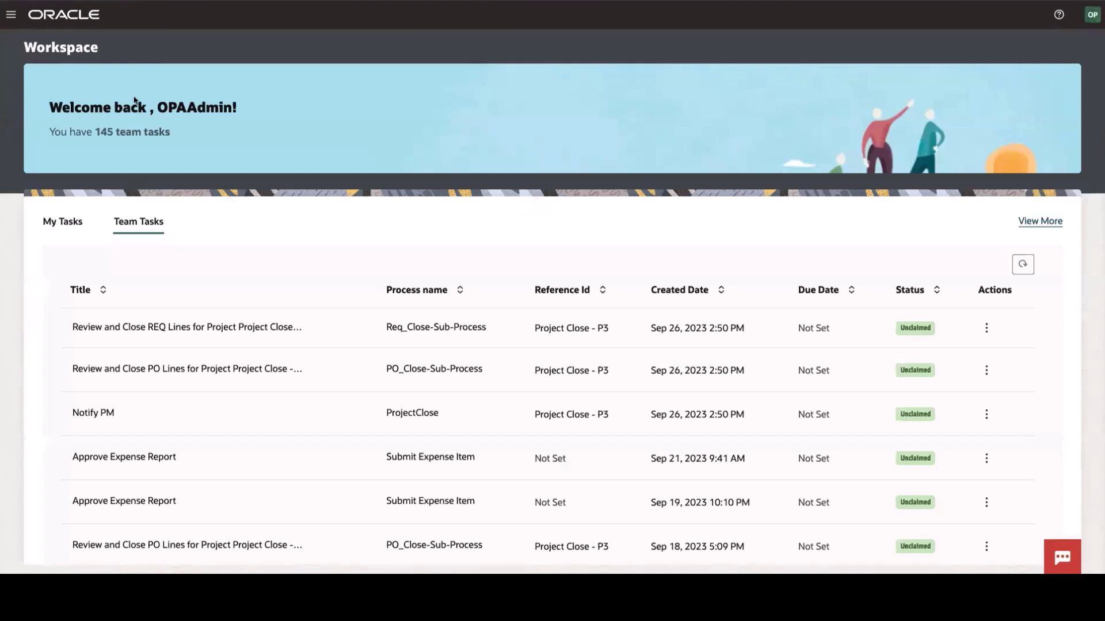
{"action": "left_click", "coordinate": [1021, 266]}
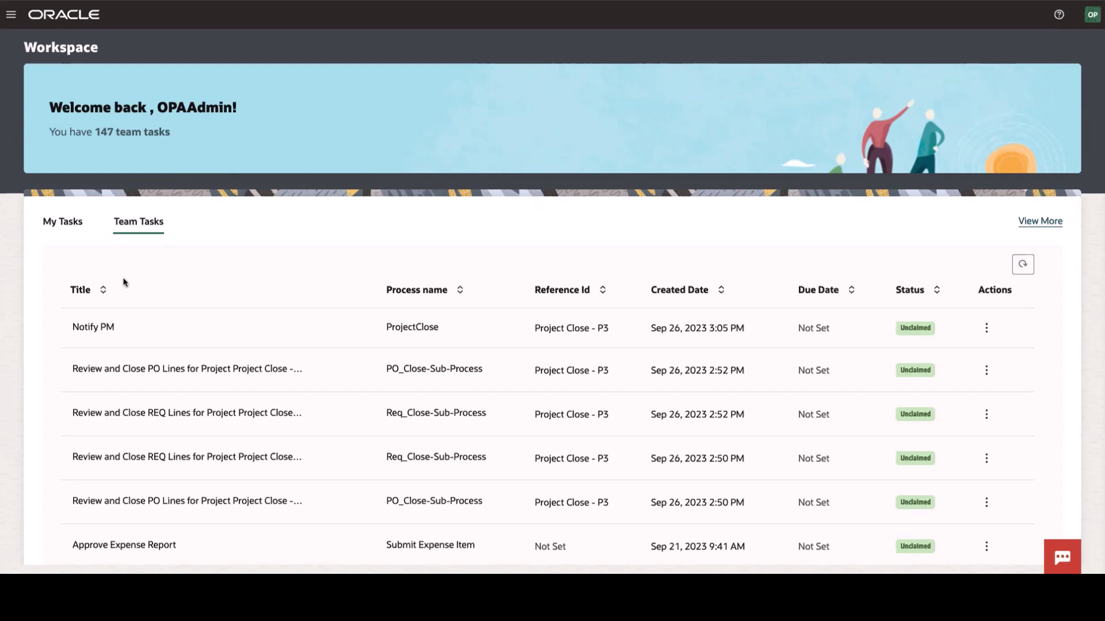
Open the Notify PM team task for Project Close - P3 and expand its form
{"action": "left_click", "coordinate": [84, 329]}
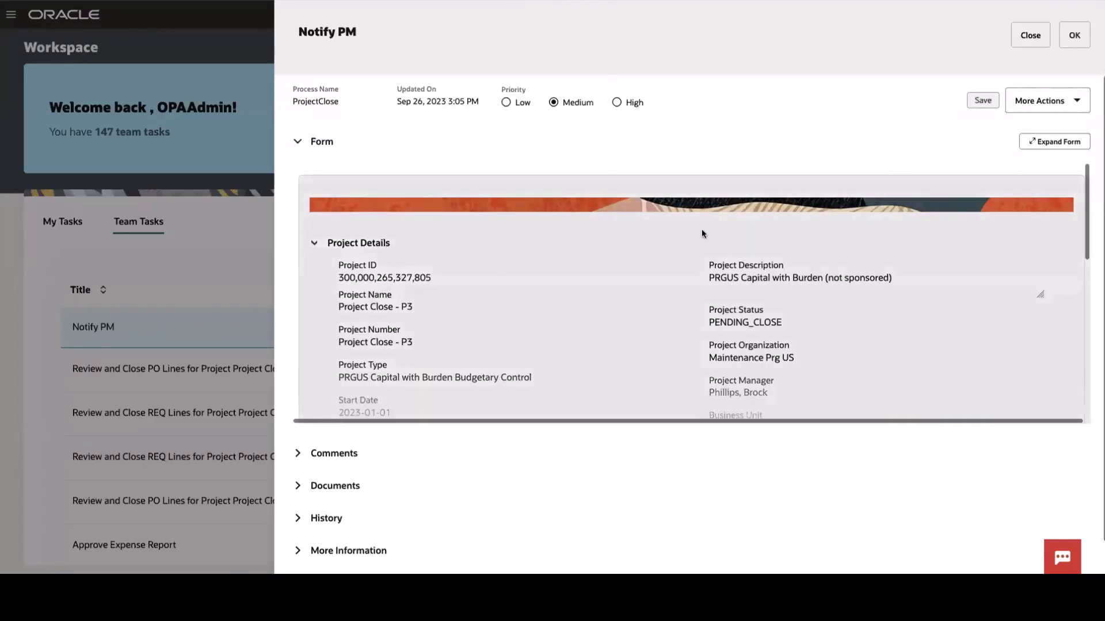
{"action": "left_click", "coordinate": [1046, 144]}
{"action": "scroll", "coordinate": [683, 272], "scroll_direction": "down", "scroll_amount": 2}
{"action": "scroll", "coordinate": [683, 272], "scroll_direction": "down", "scroll_amount": 5}
{"action": "scroll", "coordinate": [684, 274], "scroll_direction": "up", "scroll_amount": 7}
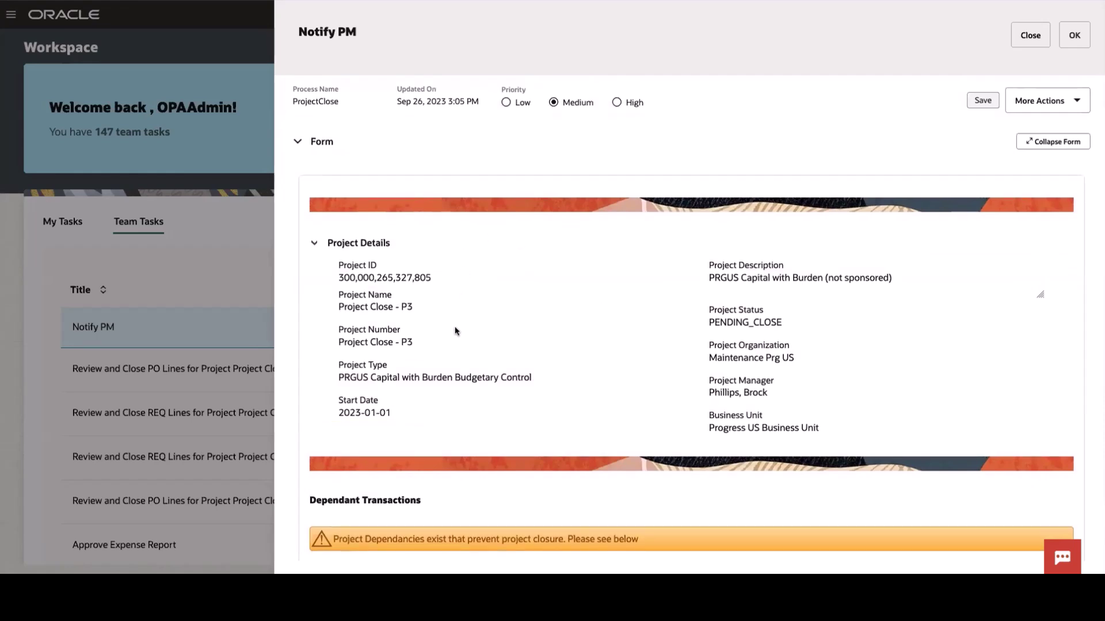
Review the requisition and PO lines referencing the project and acknowledge the Notify PM task
{"action": "scroll", "coordinate": [588, 331], "scroll_direction": "down", "scroll_amount": 5}
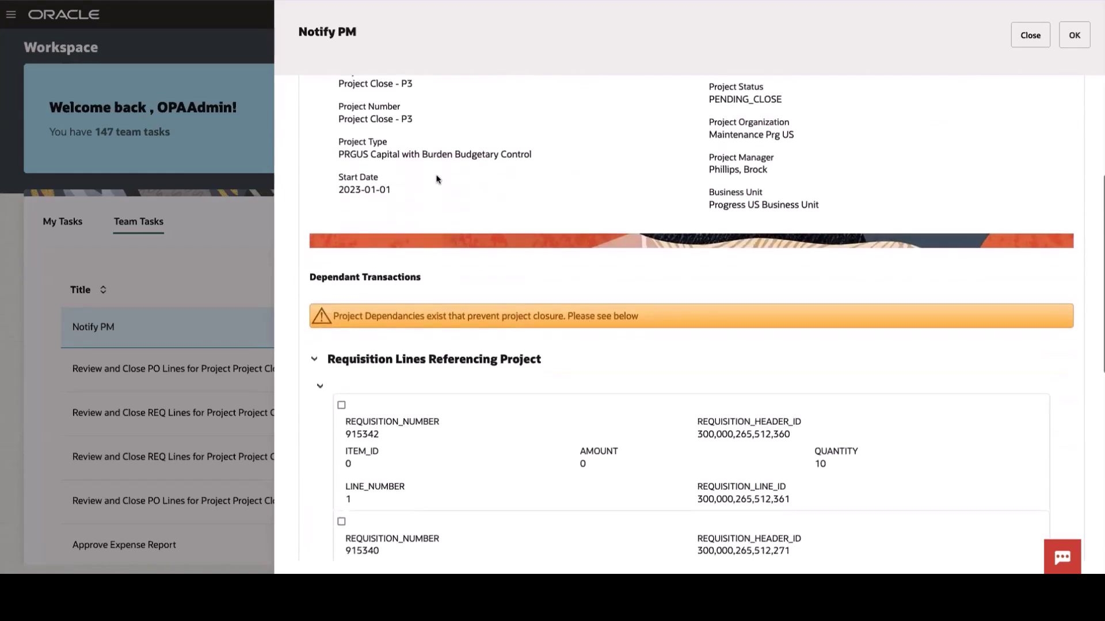
{"action": "scroll", "coordinate": [437, 211], "scroll_direction": "down", "scroll_amount": 5}
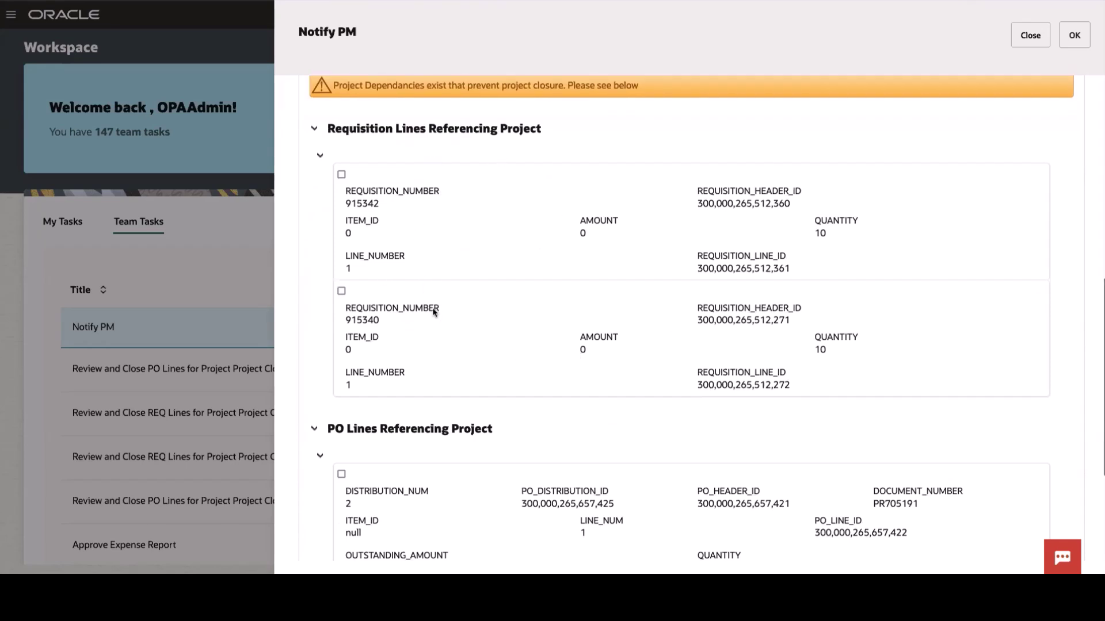
{"action": "scroll", "coordinate": [434, 311], "scroll_direction": "down", "scroll_amount": 4}
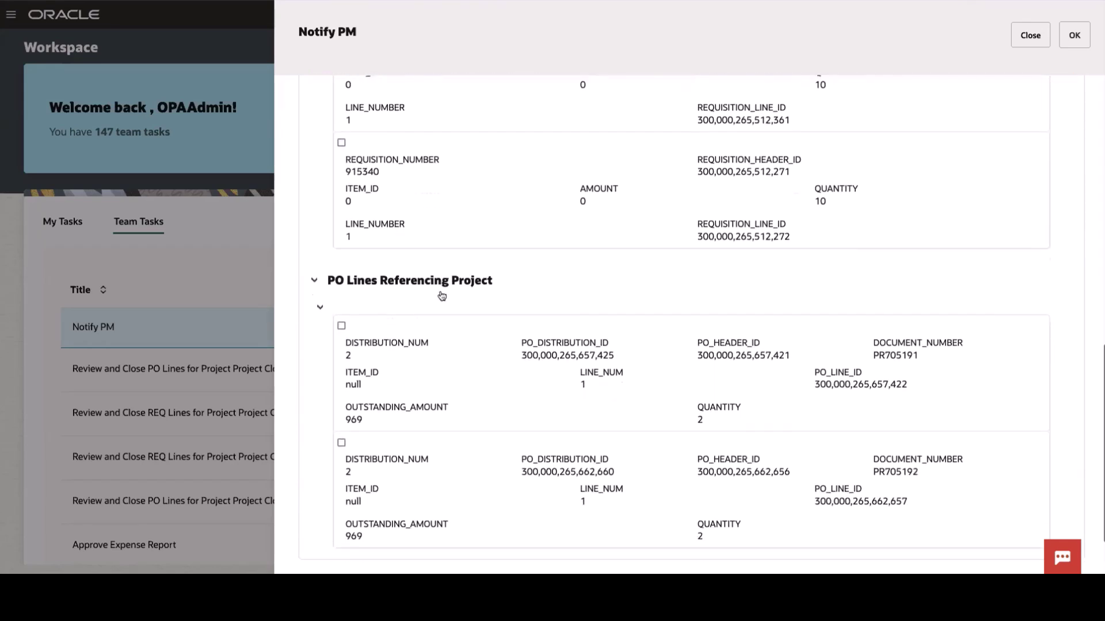
{"action": "scroll", "coordinate": [440, 294], "scroll_direction": "down", "scroll_amount": 3}
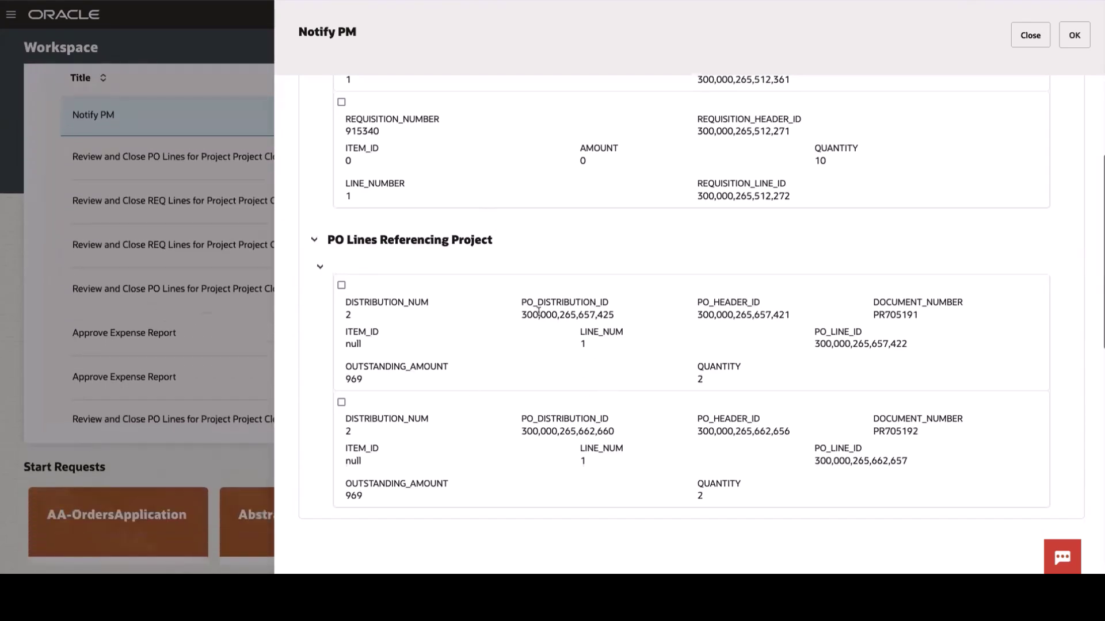
{"action": "scroll", "coordinate": [539, 312], "scroll_direction": "up", "scroll_amount": 3}
{"action": "scroll", "coordinate": [538, 311], "scroll_direction": "up", "scroll_amount": 5}
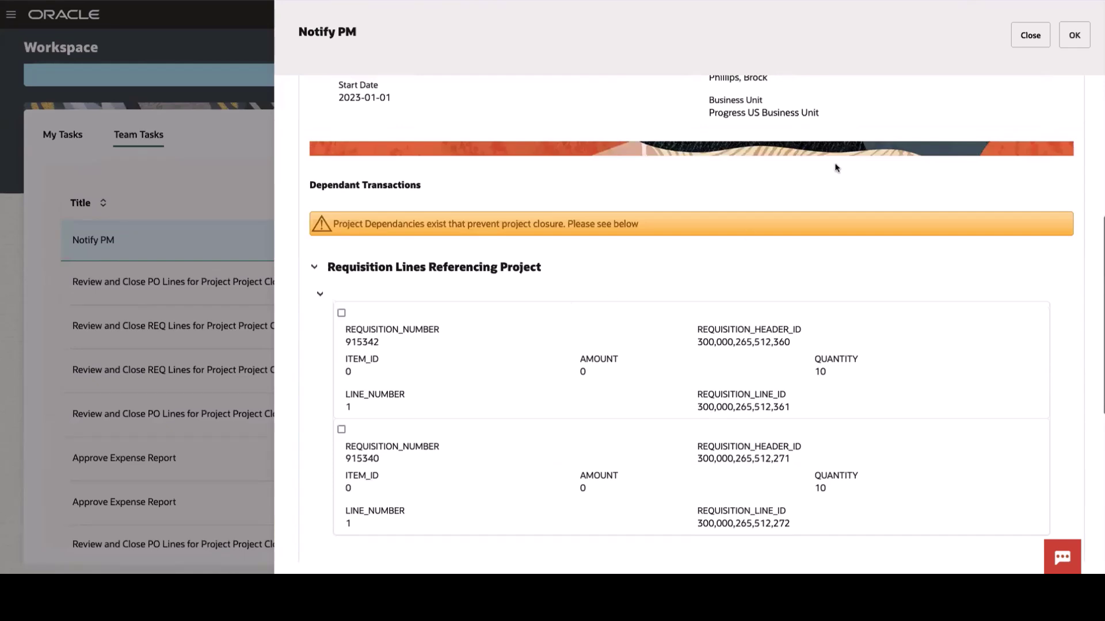
{"action": "left_click", "coordinate": [1086, 33]}
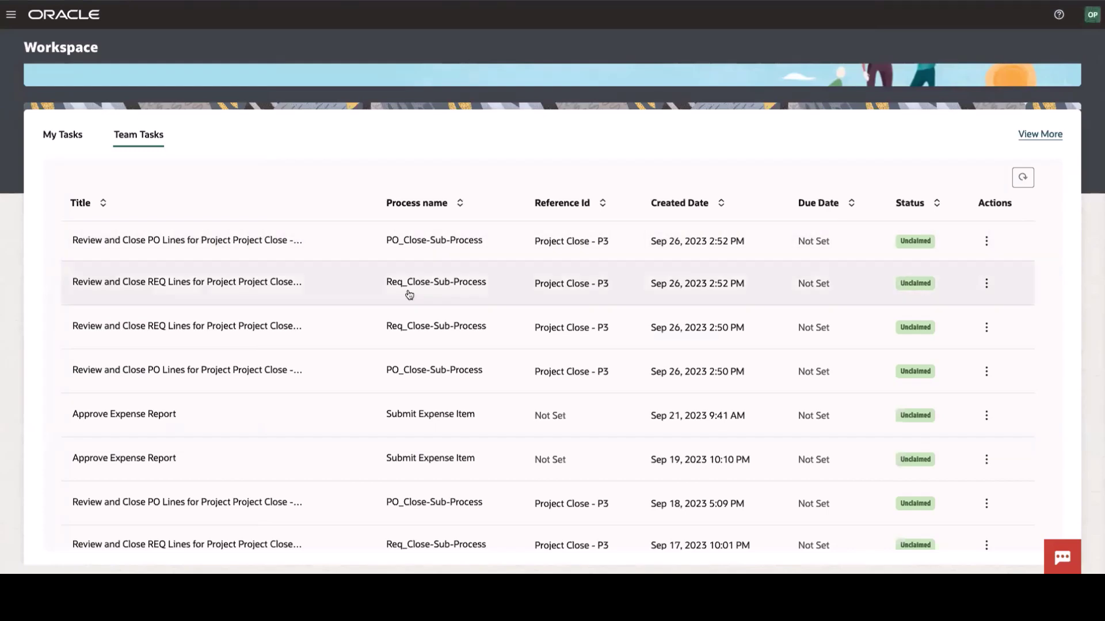
Open the newest Review and Close PO Lines task for Project Close - P3 and close its first PO line
{"action": "left_click", "coordinate": [237, 243]}
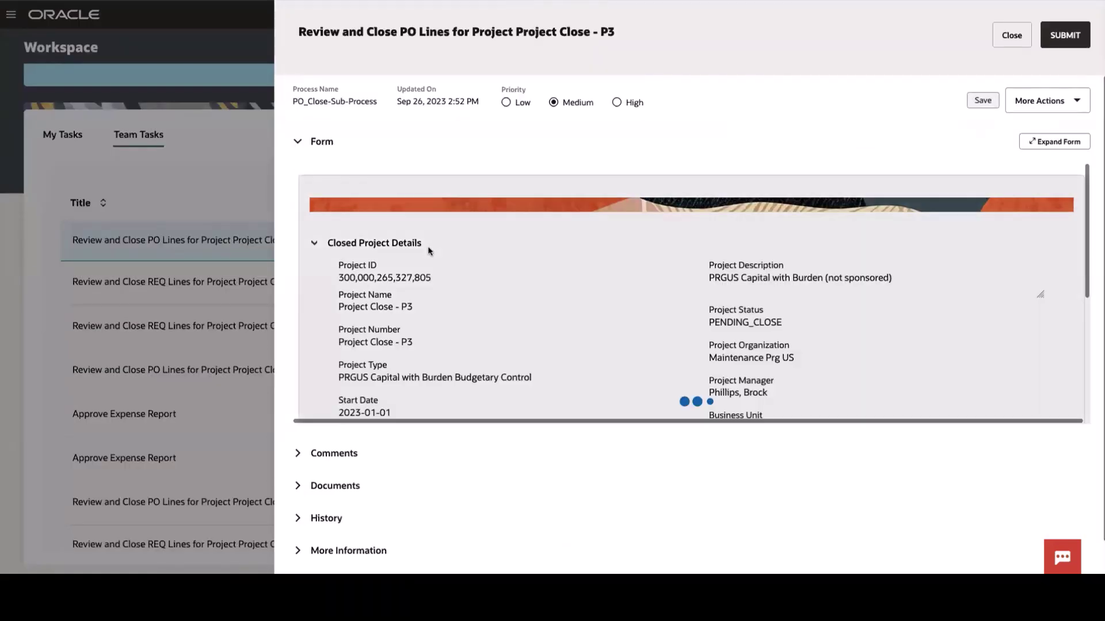
{"action": "left_click", "coordinate": [1058, 143]}
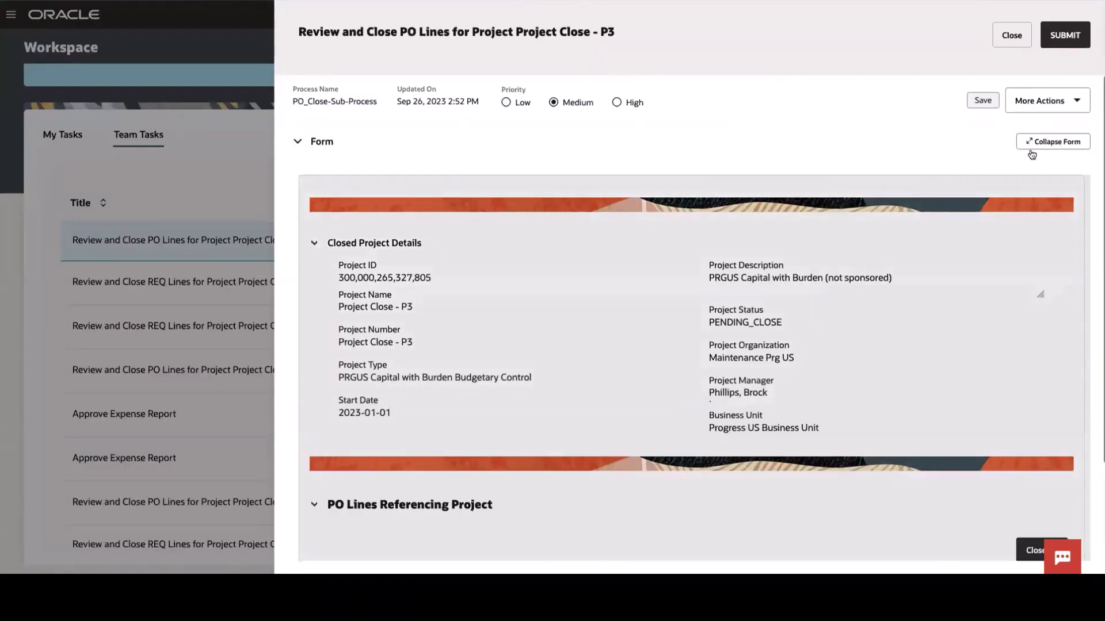
{"action": "scroll", "coordinate": [593, 314], "scroll_direction": "down", "scroll_amount": 2}
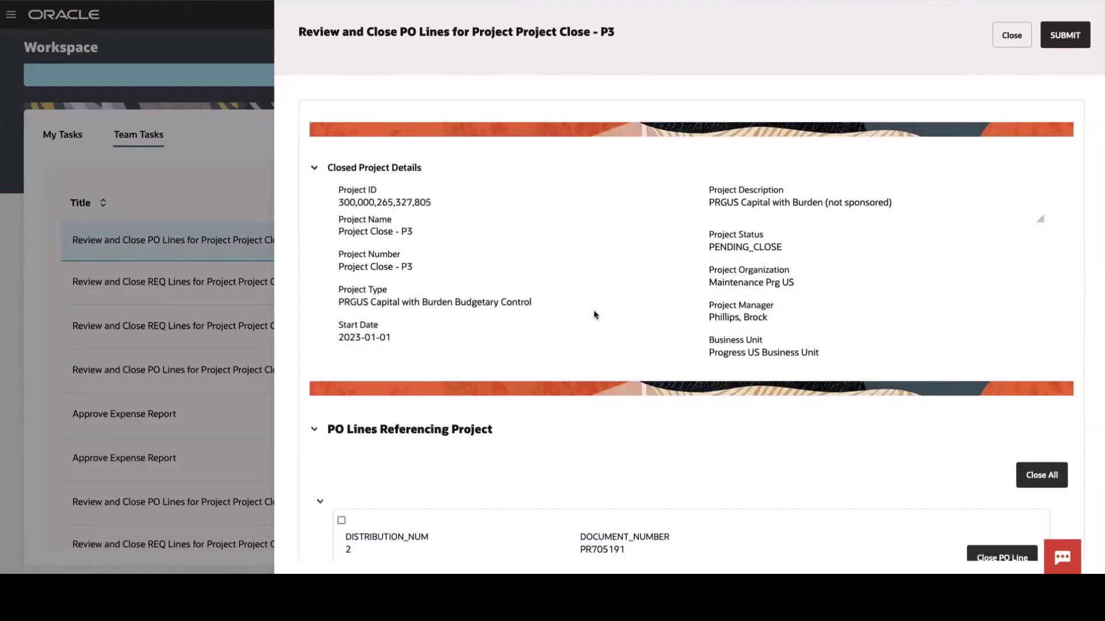
{"action": "scroll", "coordinate": [593, 308], "scroll_direction": "down", "scroll_amount": 3}
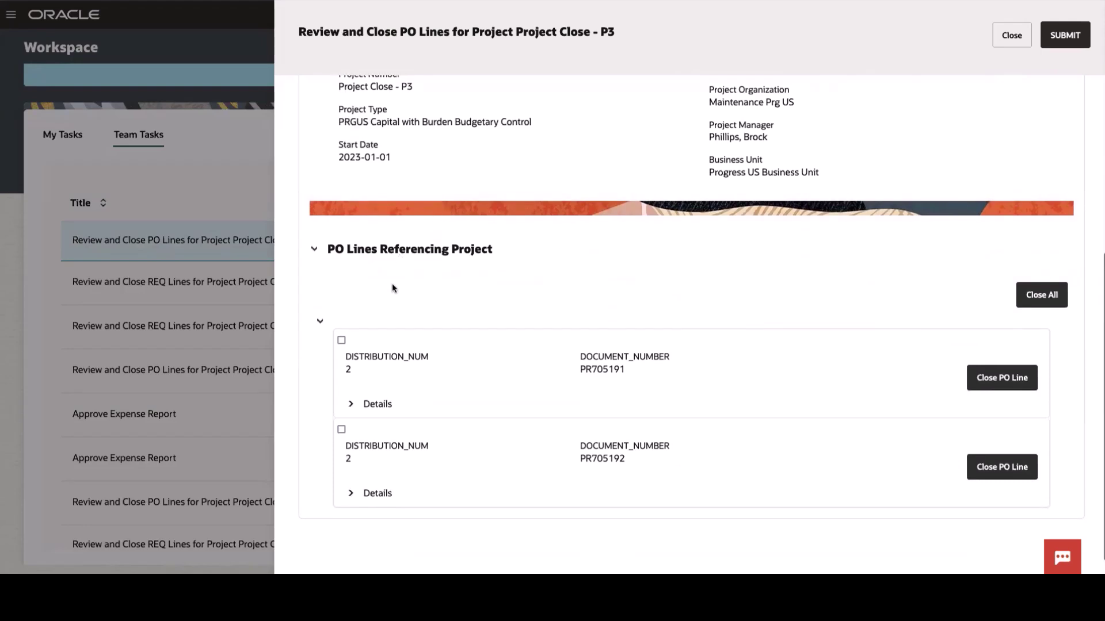
{"action": "left_click", "coordinate": [341, 340]}
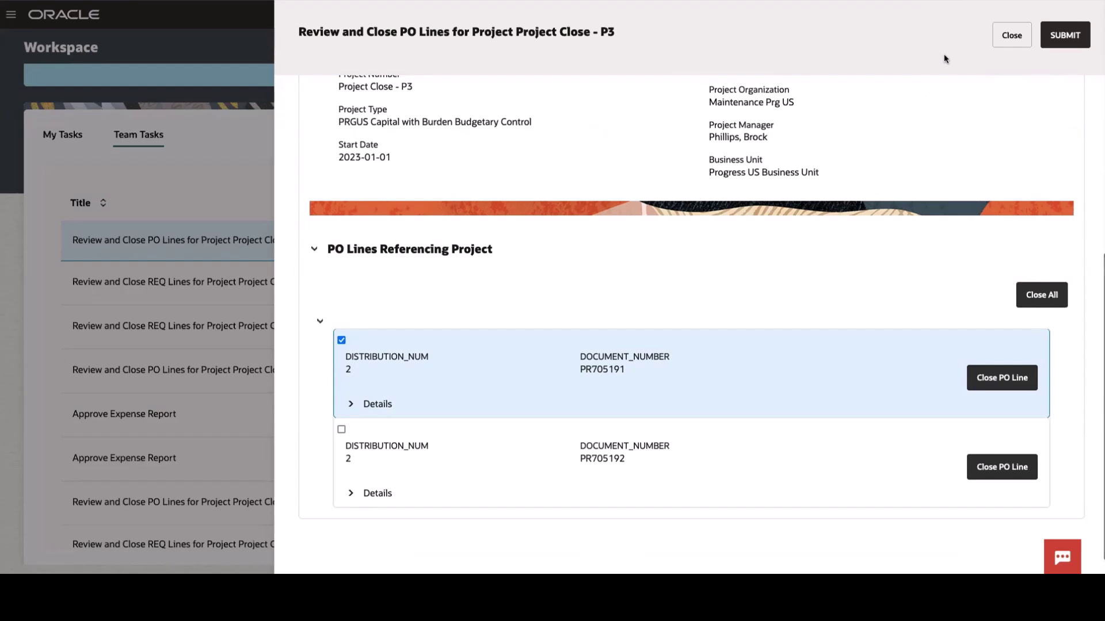
{"action": "left_click", "coordinate": [1000, 380]}
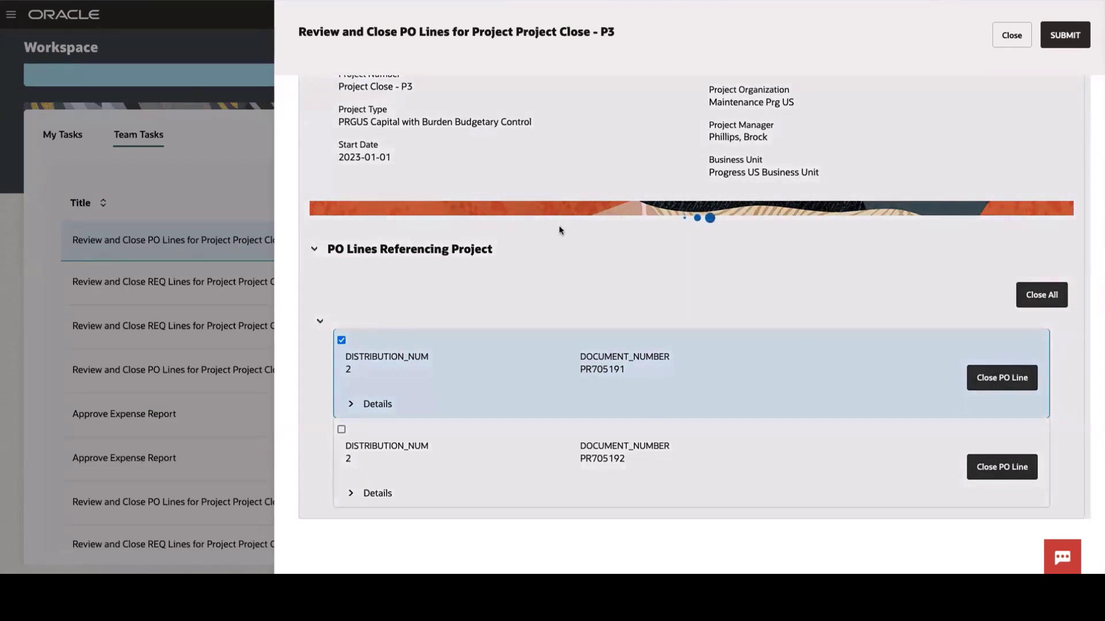